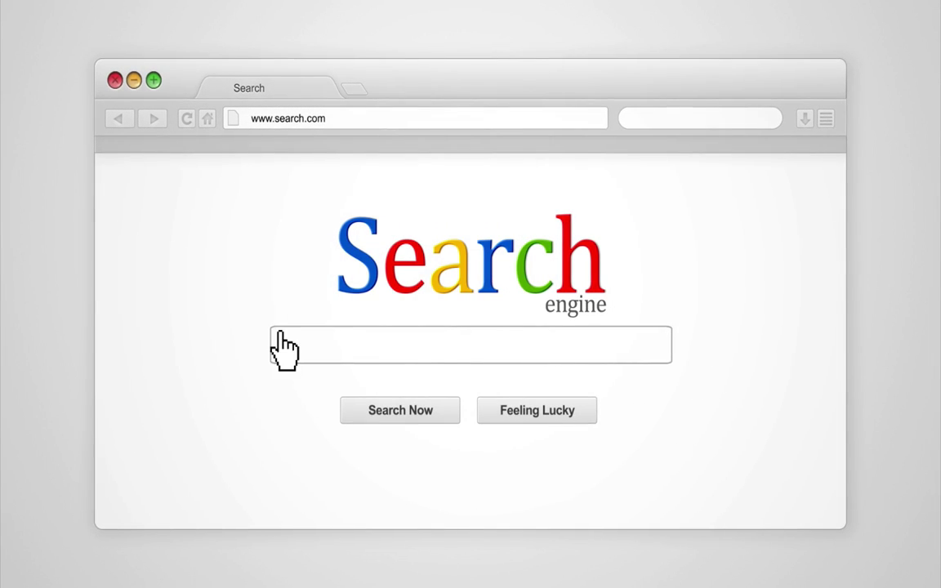
Step: Search for 'Best Headway Themes Tutorials' in the intro's search box
click(280, 336)
text(Best Headway Themes Tutori)
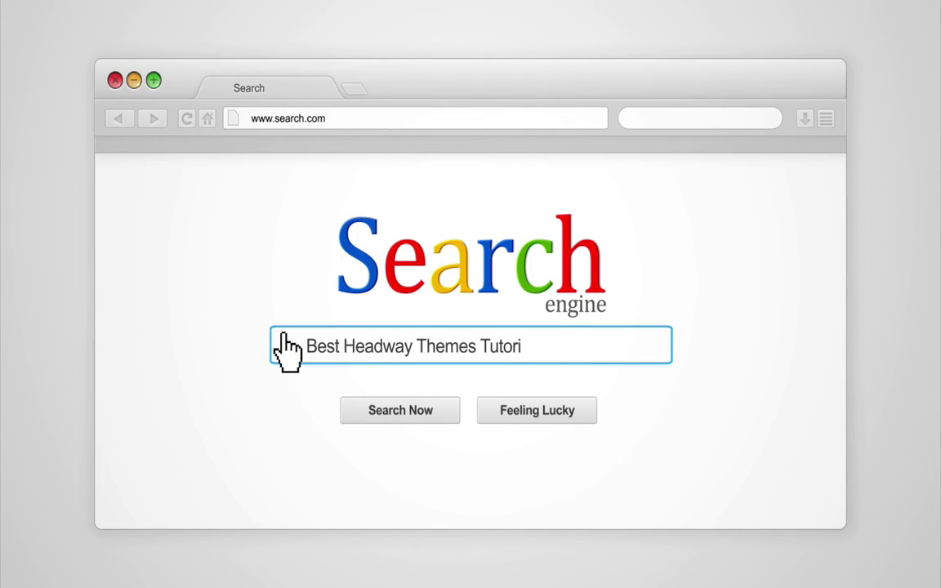
text(als)
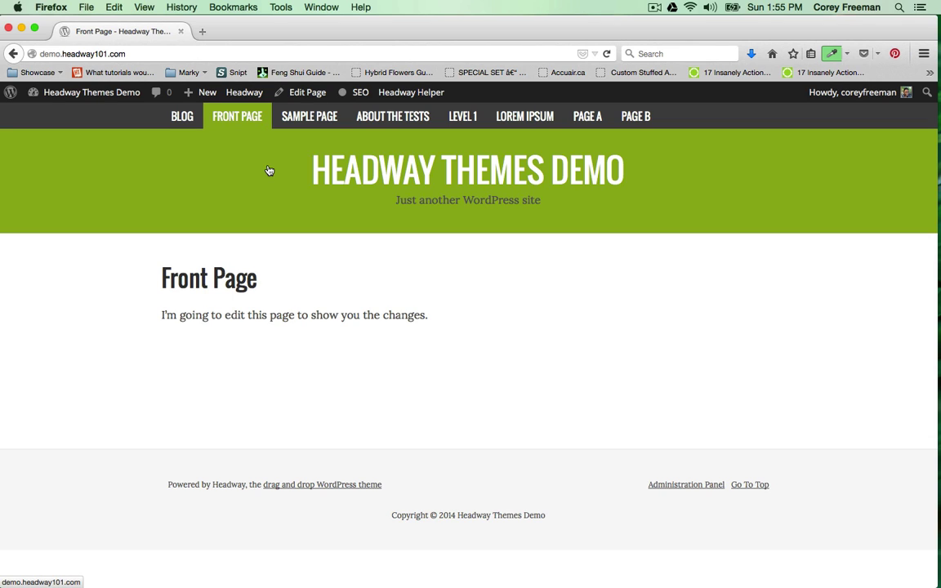
Step: Open Headway's Visual Editor and switch from Front Page to editing the 404 Layout
mouse_move(245, 96)
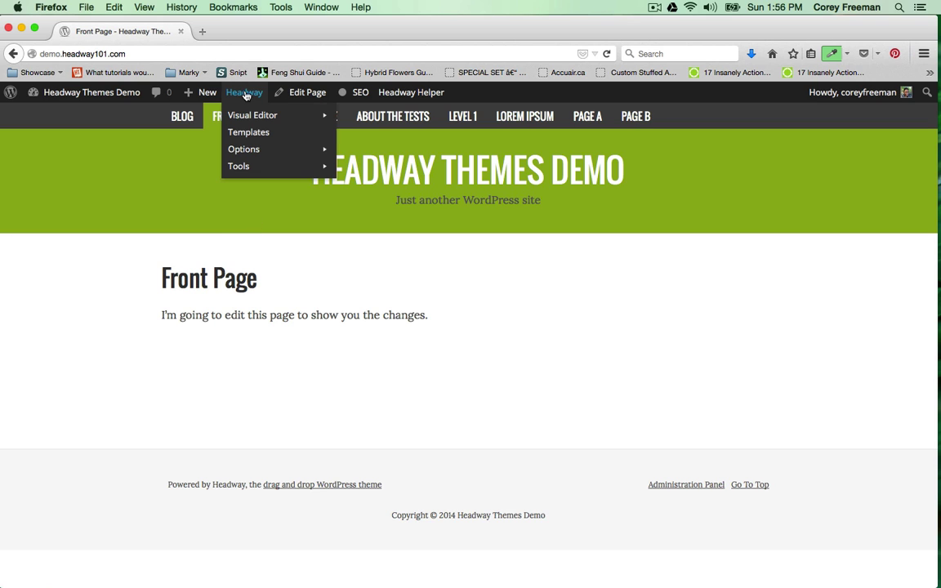
mouse_move(270, 115)
click(356, 133)
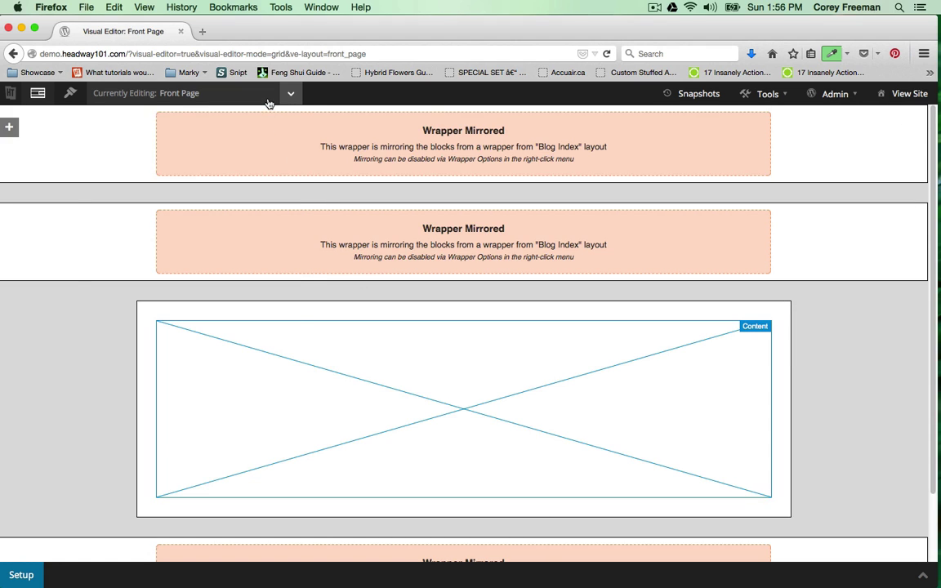
click(269, 99)
click(281, 237)
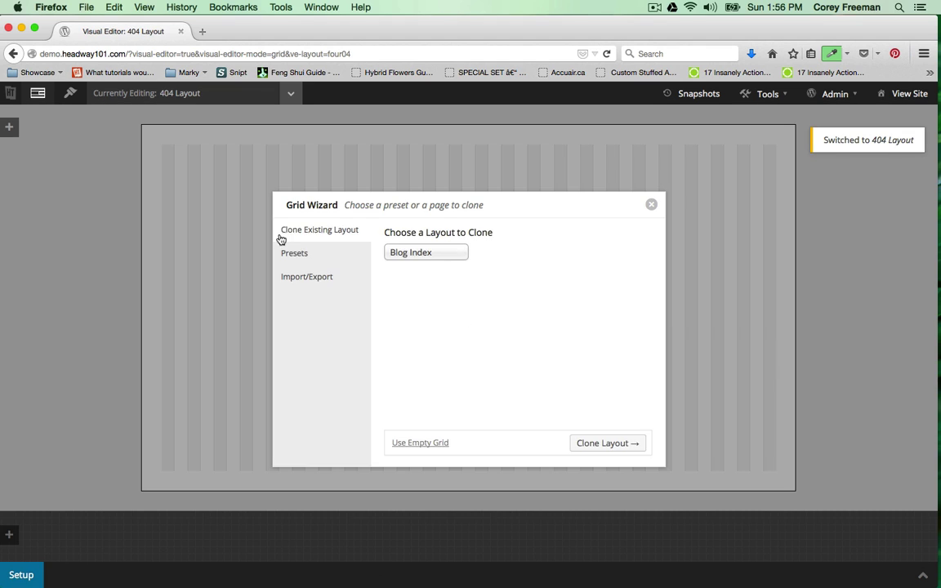
Step: Clone the Blog Index layout into the 404 Layout and delete its Widget Area block
click(591, 448)
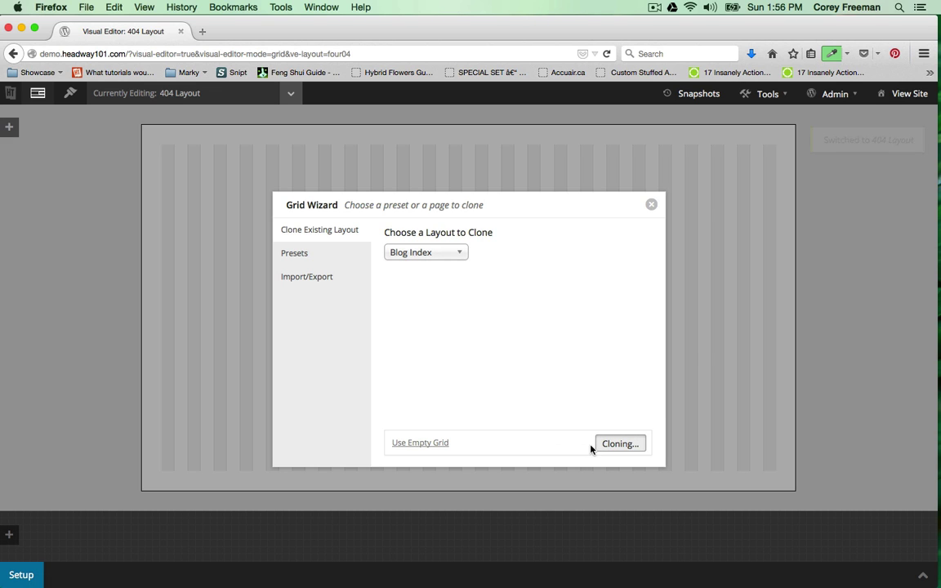
scroll(512, 351, down, 2)
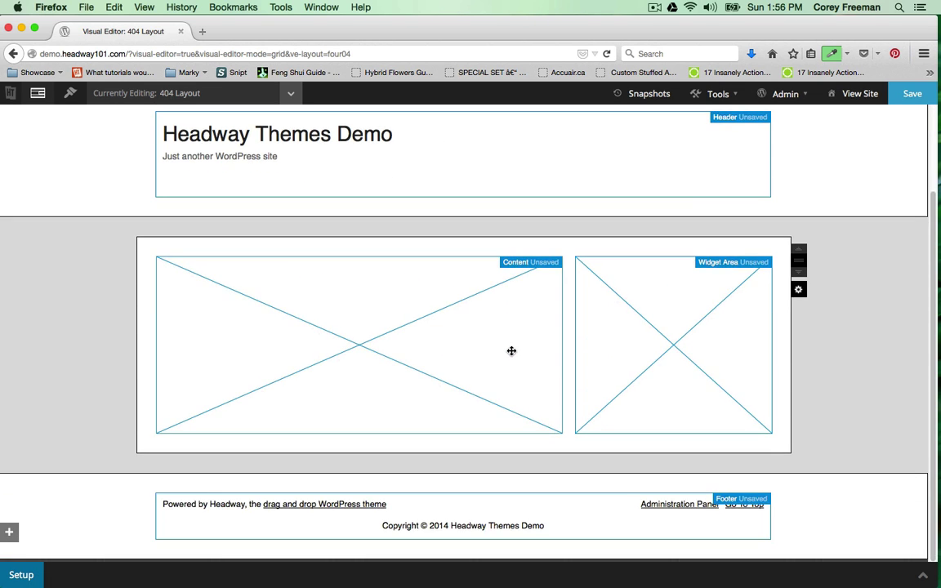
right_click(605, 359)
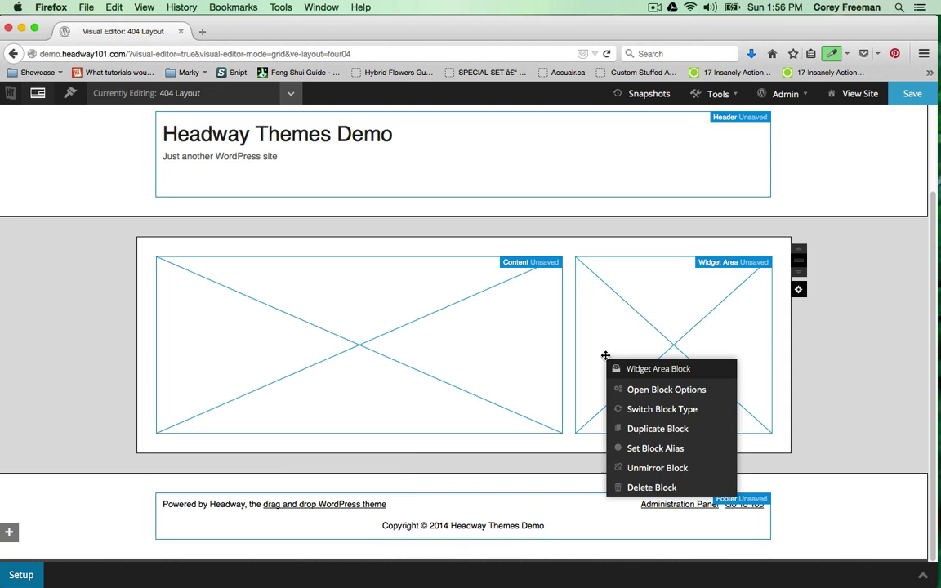
click(660, 488)
click(521, 294)
Step: Delete the Content block as well, leaving the middle row empty
right_click(524, 317)
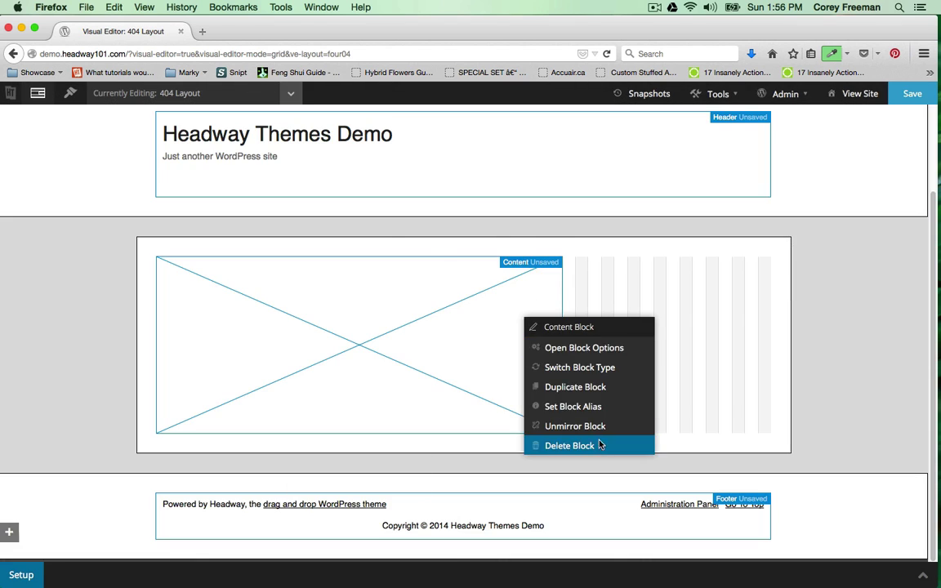
click(600, 445)
click(534, 295)
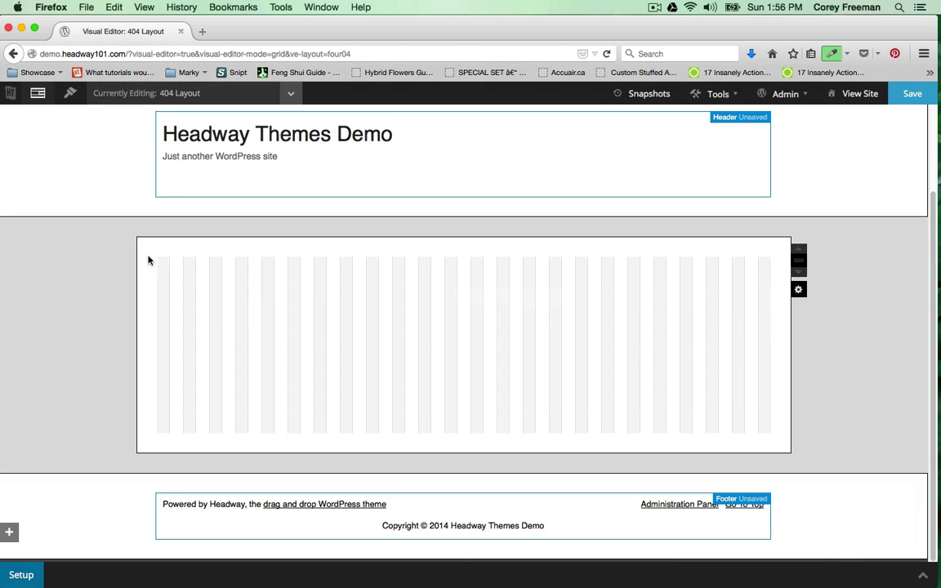
Step: Draw a full-width Content block across the empty middle row and save the 404 Layout
mouse_move(153, 263)
mouse_down()
mouse_move(296, 293)
mouse_move(489, 314)
mouse_move(781, 413)
mouse_move(821, 472)
mouse_up()
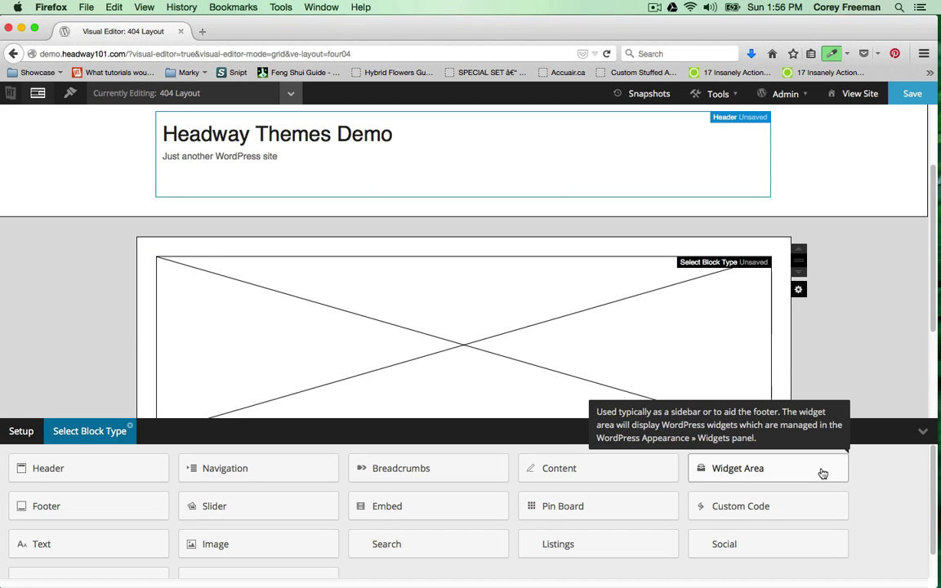
click(615, 472)
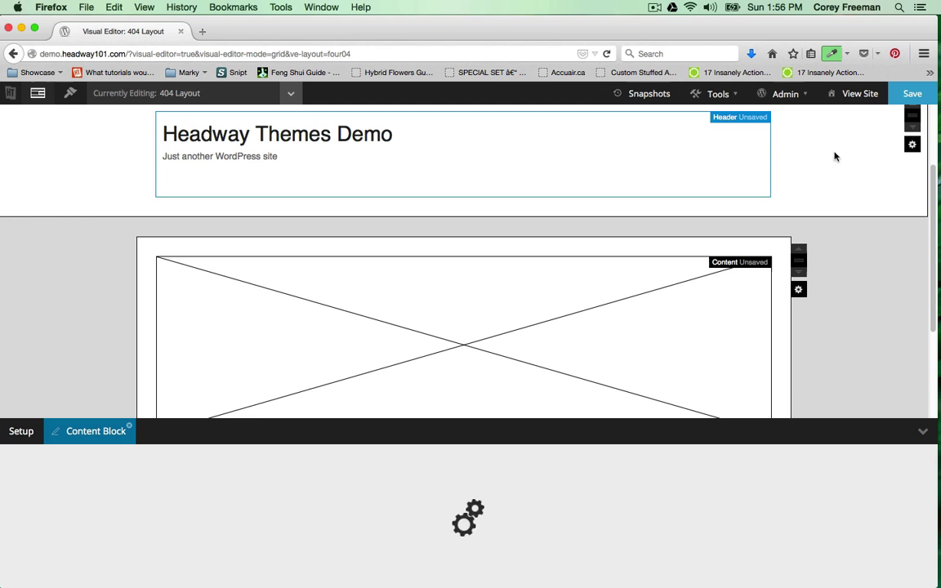
click(926, 102)
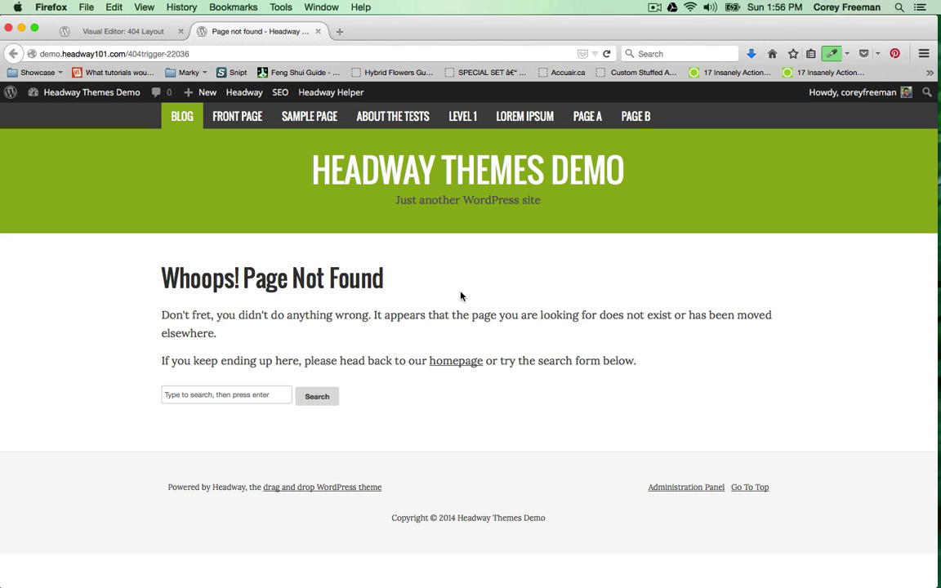
Step: Highlight the default 'Whoops! Page Not Found' heading and message, then open Add New Page in another tab
triple_click(302, 280)
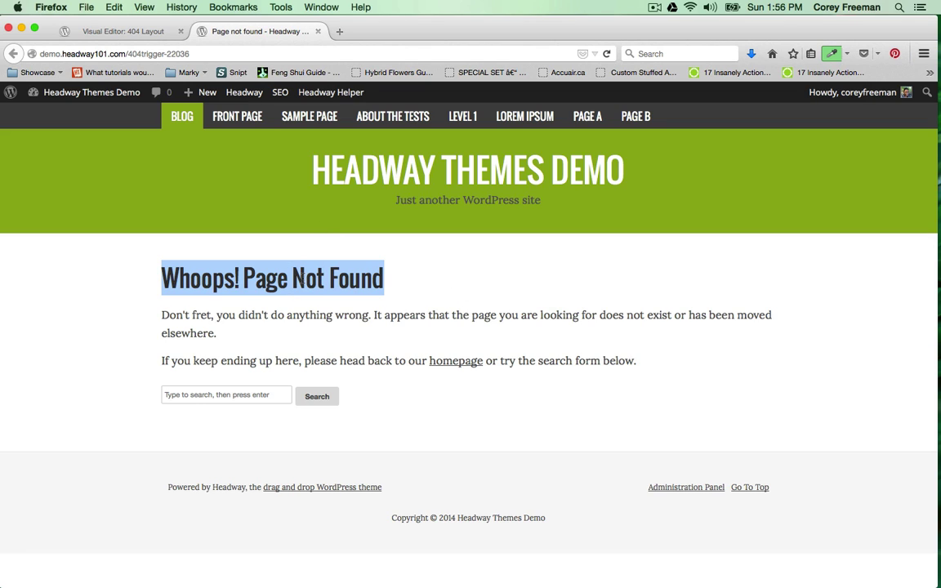
triple_click(326, 315)
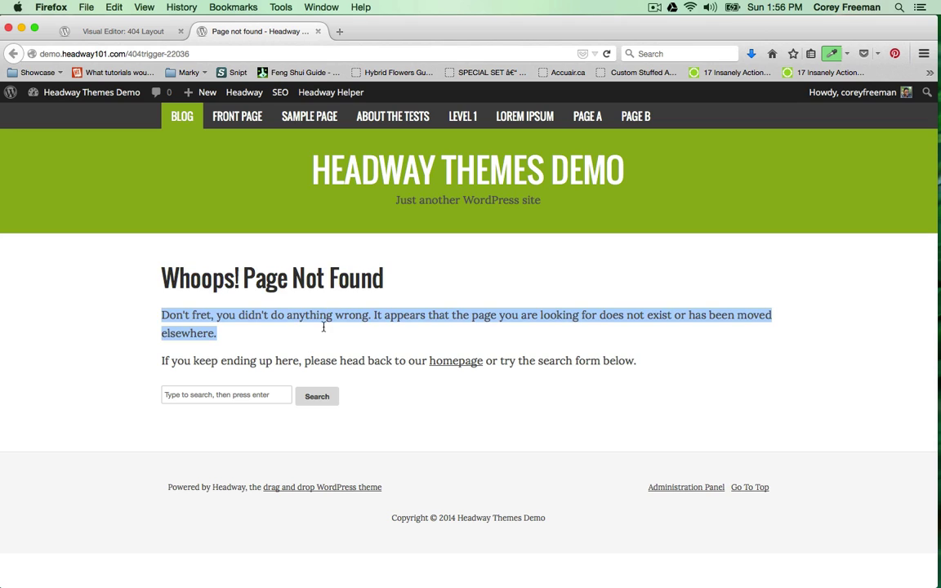
click(280, 399)
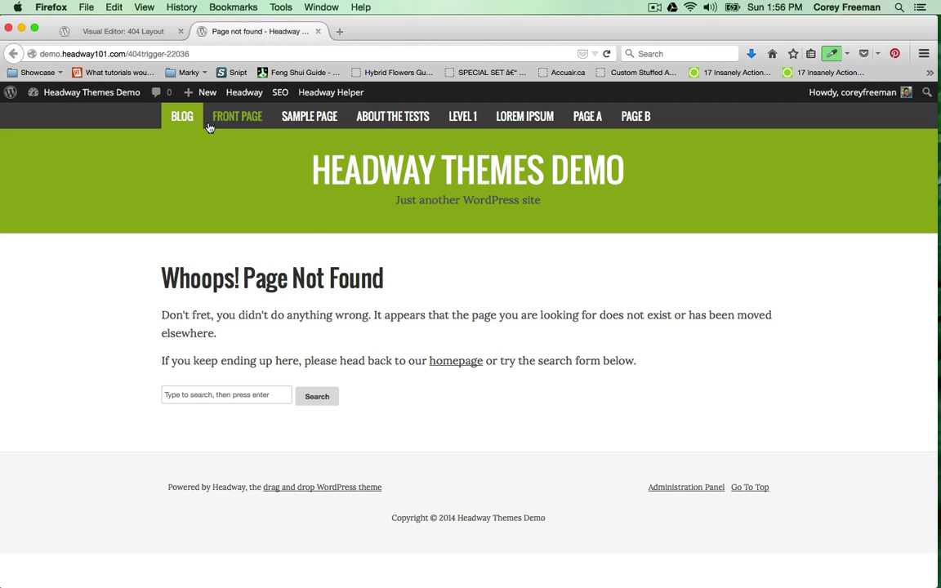
mouse_move(204, 93)
right_click(205, 153)
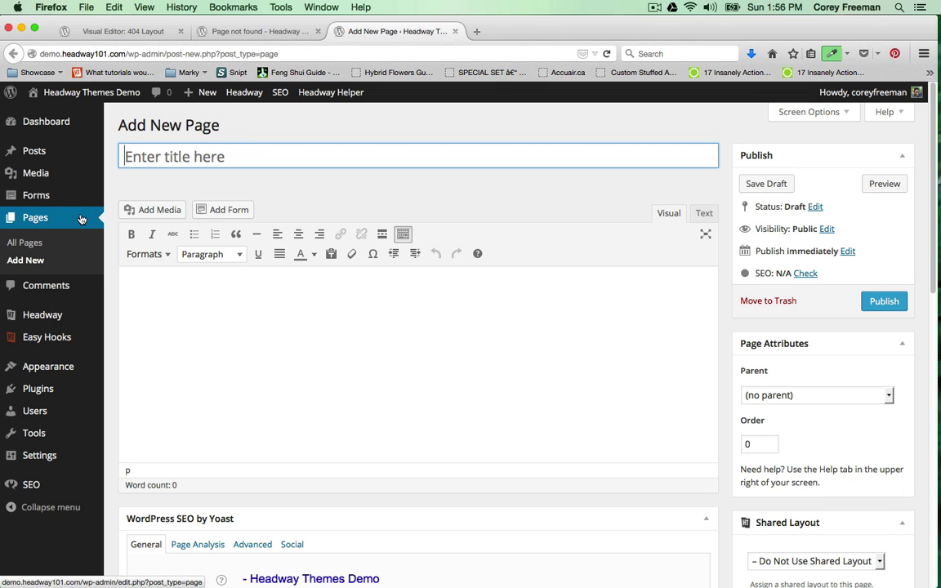
Step: Title the new page '404 Error' with body 'Sorry you couldn't find what you're looking for!'
click(204, 161)
text(404 Error)
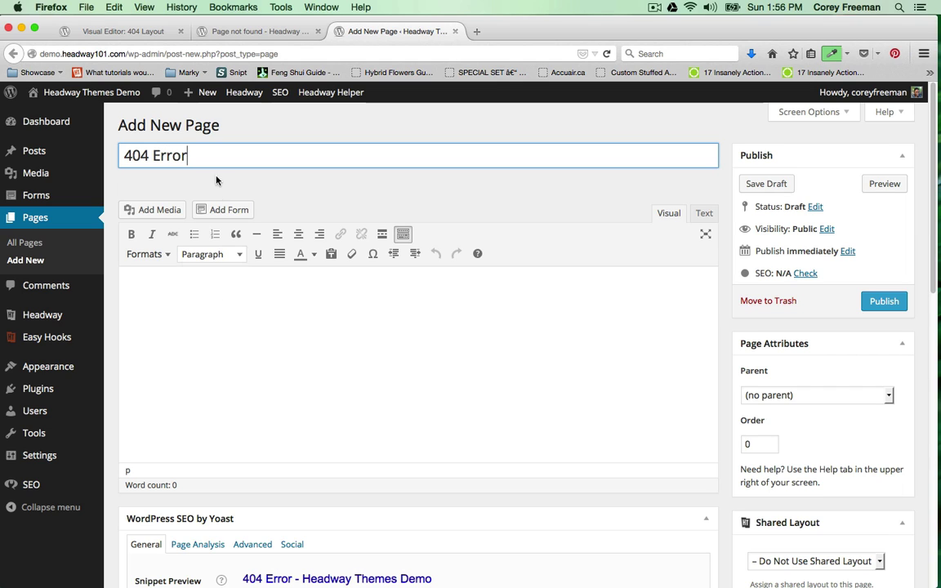
click(246, 290)
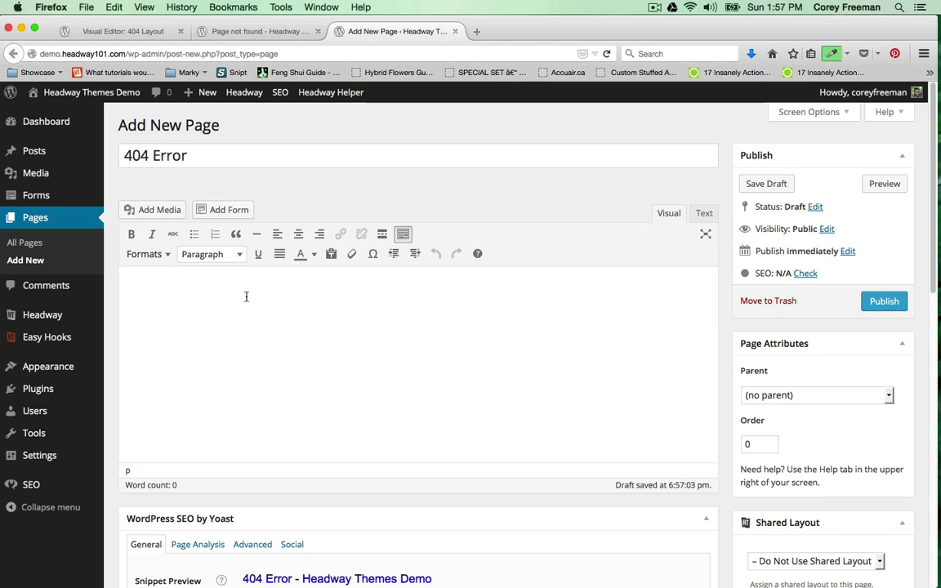
text(Sorry you coudln)
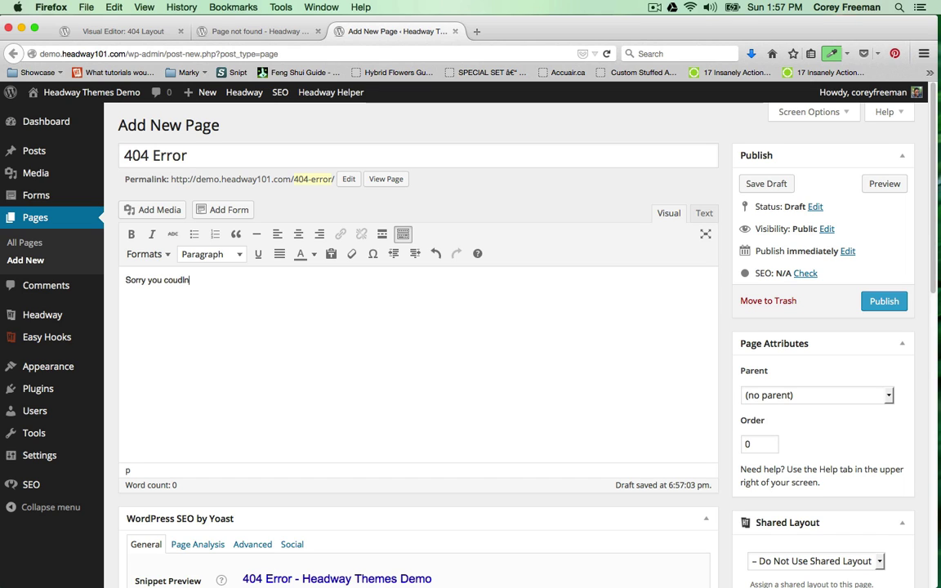
key(BackSpace)
key(BackSpace)
key(BackSpace)
text(ldn't find what you;'re looking for.)
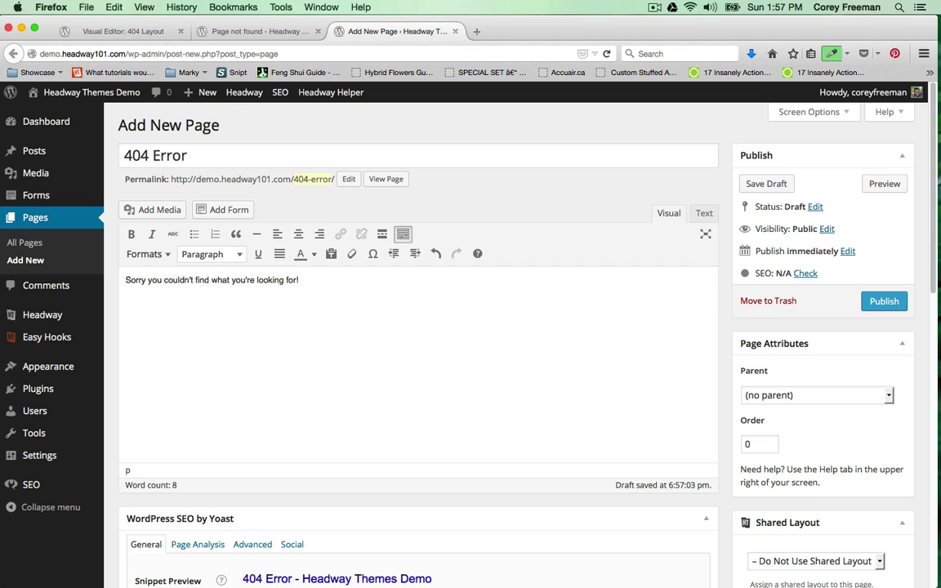
Step: Insert the 'test' Gravity Form and add 'If you have a suggestion for what should be here, let us know!'
click(222, 210)
click(280, 294)
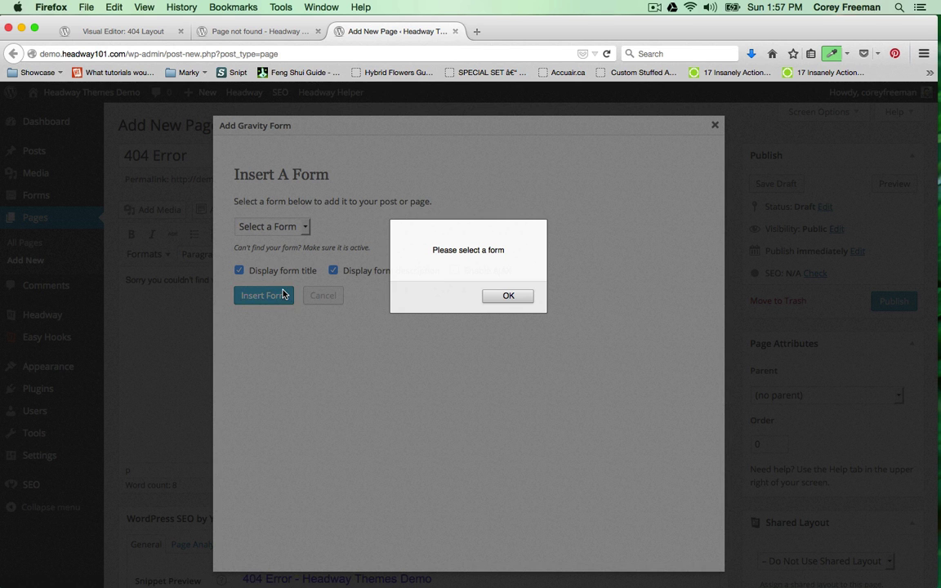
click(508, 295)
click(304, 226)
click(270, 254)
click(279, 296)
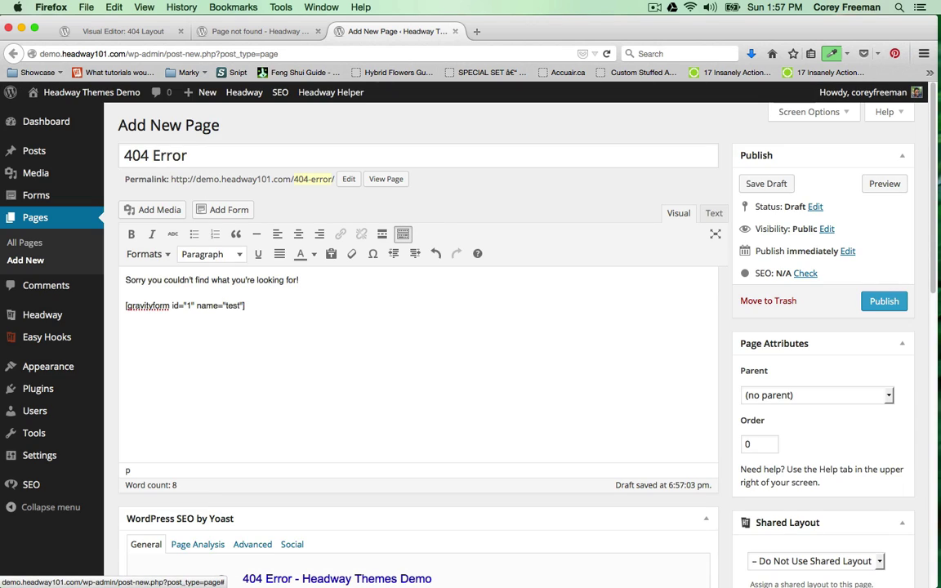
text(ave )
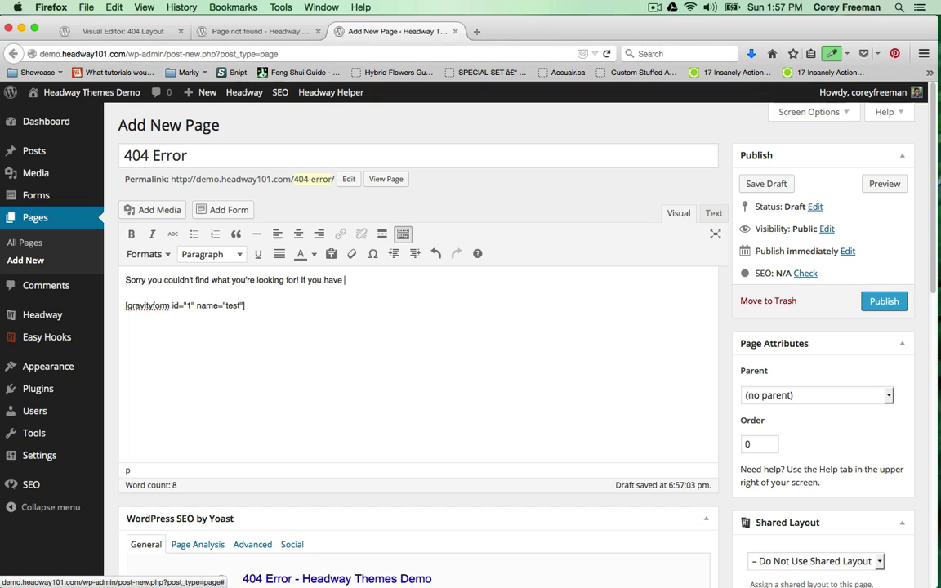
text(a suggestion for what)
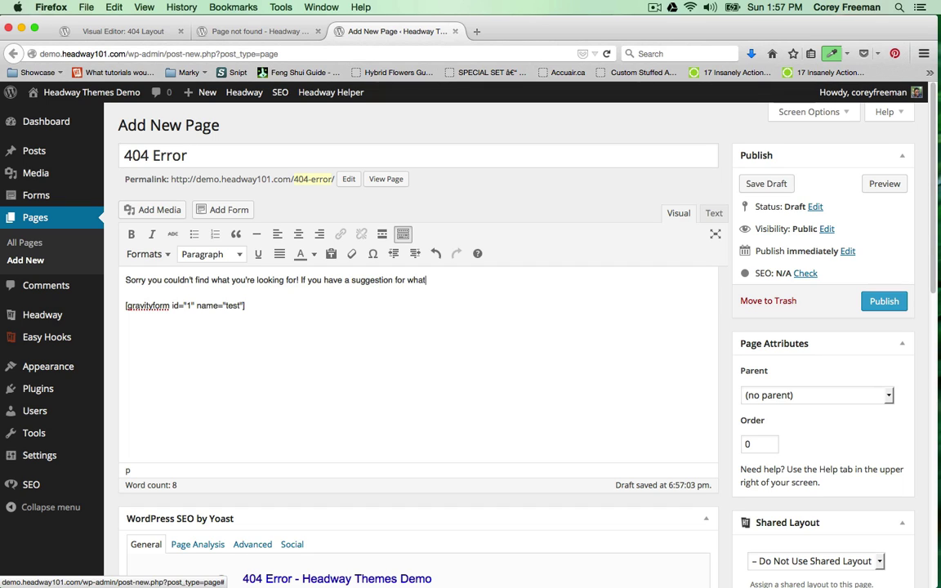
text( should be here, let us know!)
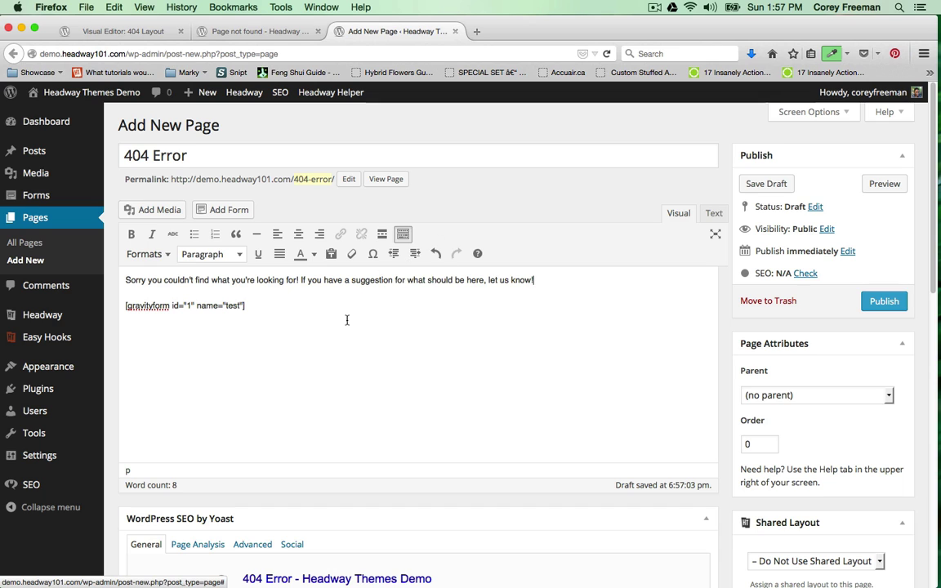
Step: Insert the Mac Chart image below the message and publish the 404 Error page
key(Return)
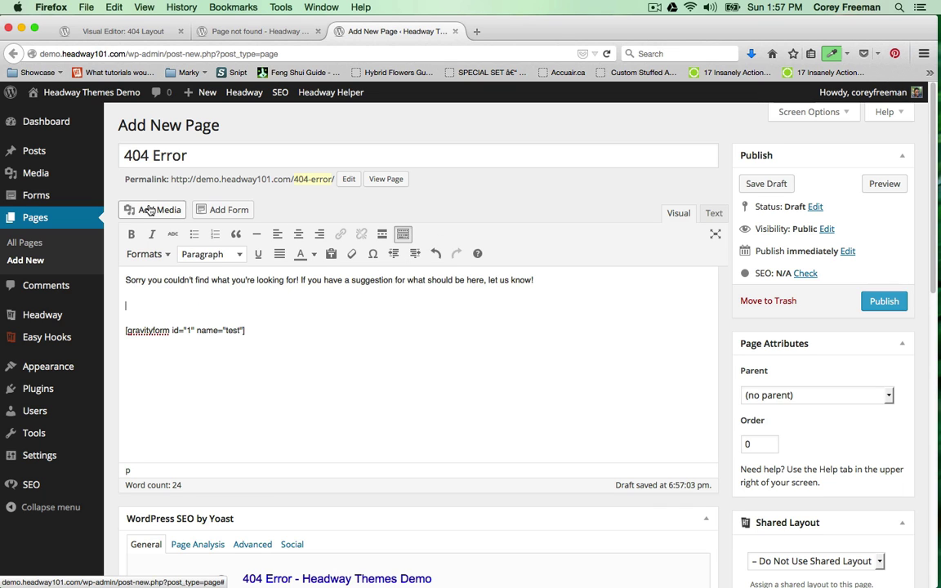
click(150, 211)
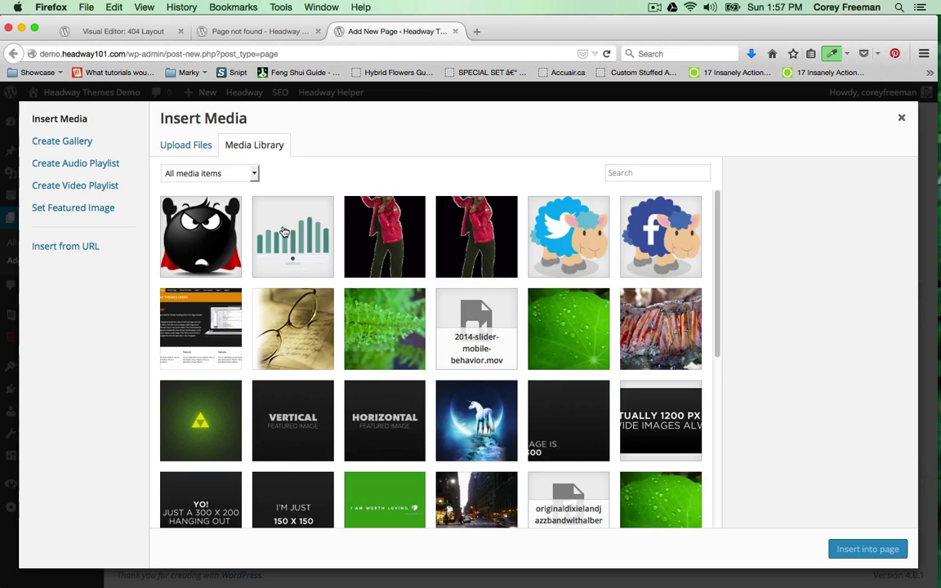
click(267, 237)
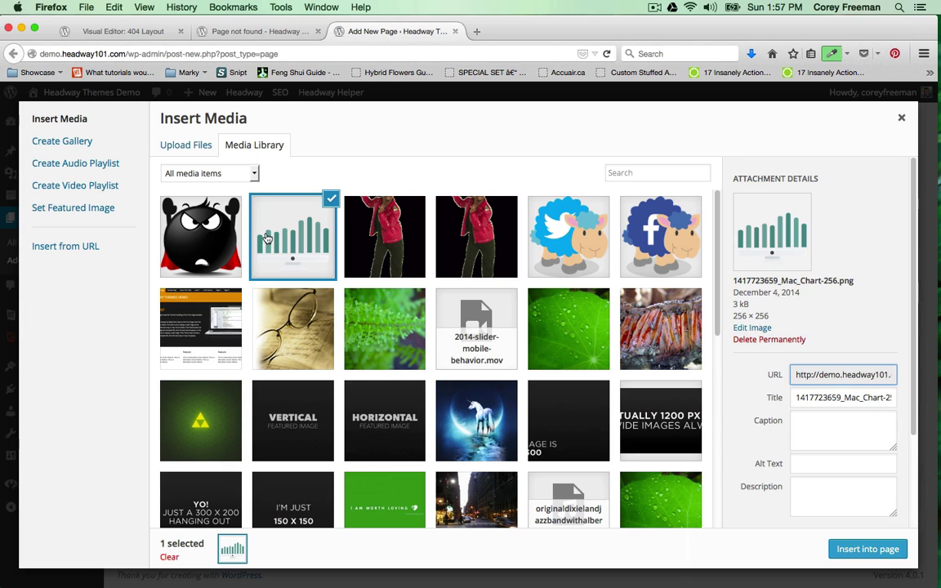
click(847, 549)
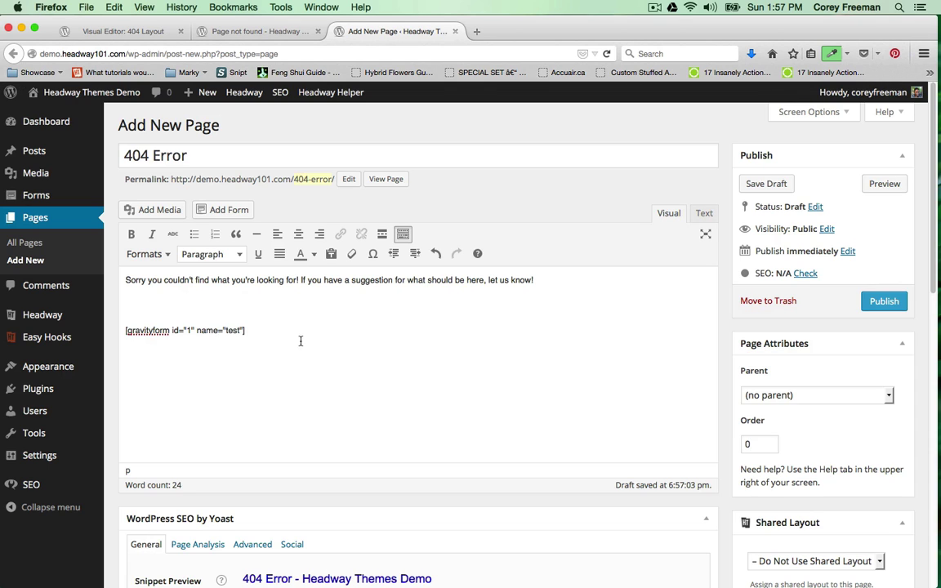
click(645, 396)
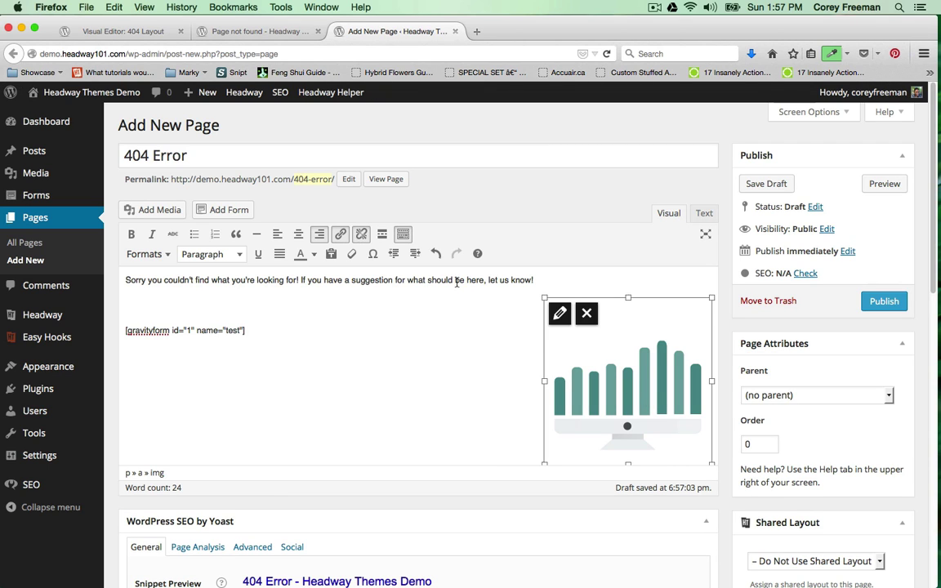
click(883, 299)
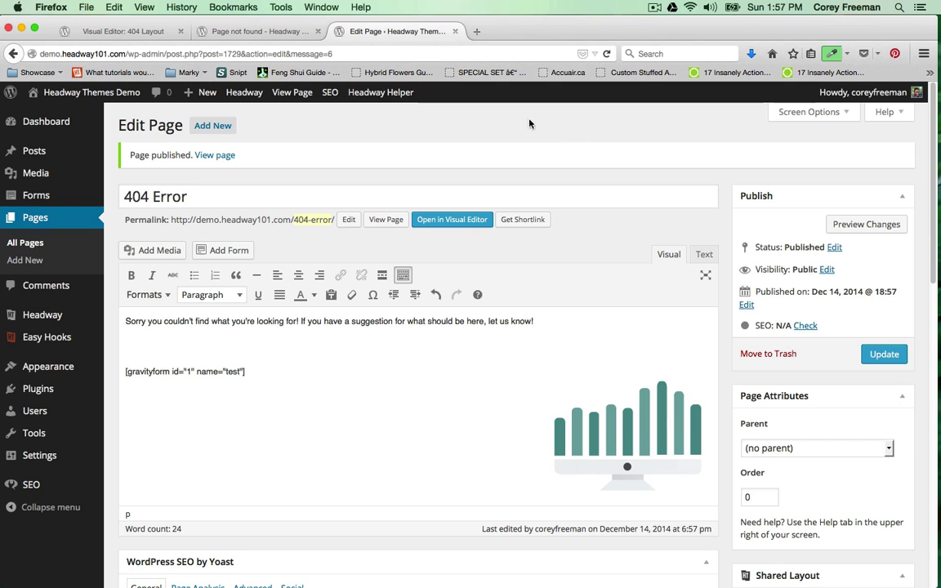
Step: Reload the 404 layout editor and set the Content block's Query Mode to Custom Query
click(266, 34)
click(110, 32)
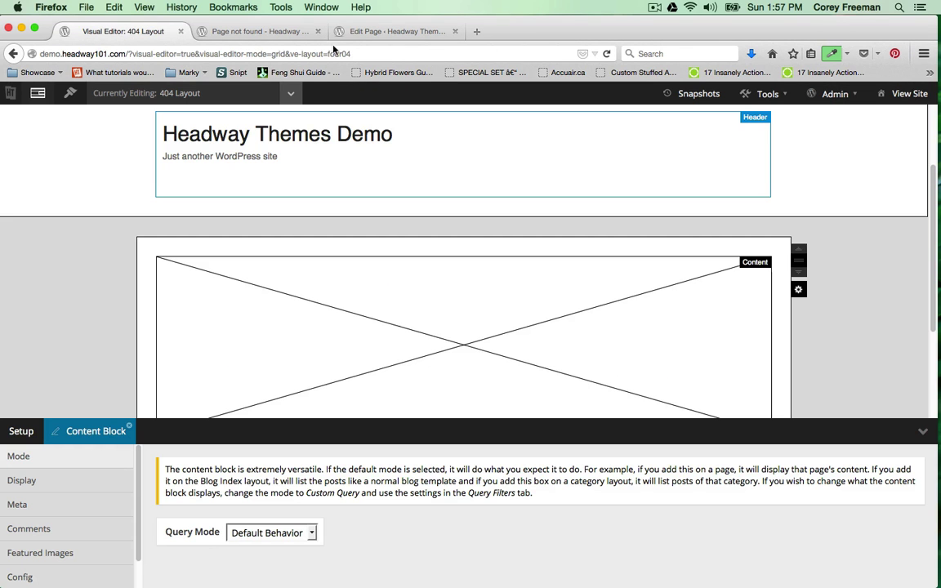
click(608, 54)
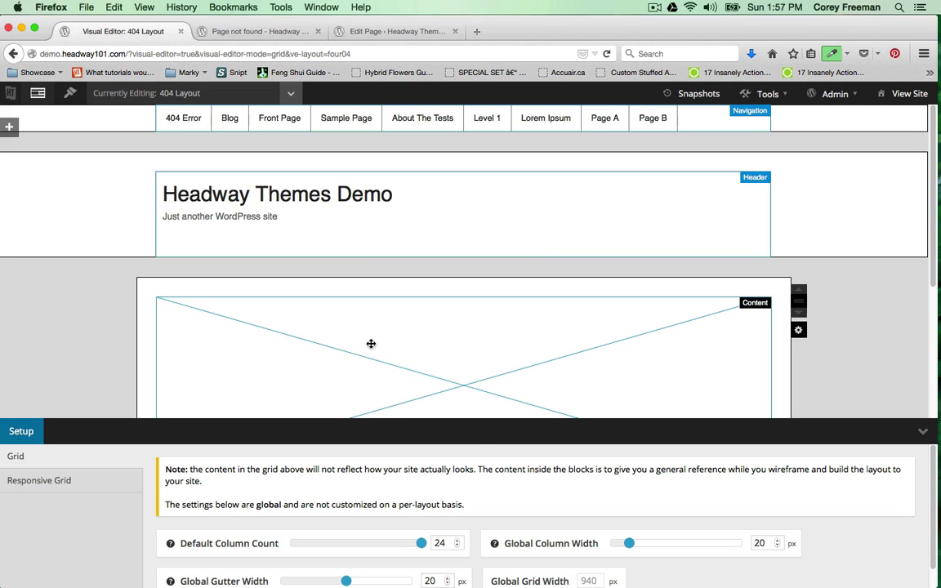
right_click(353, 369)
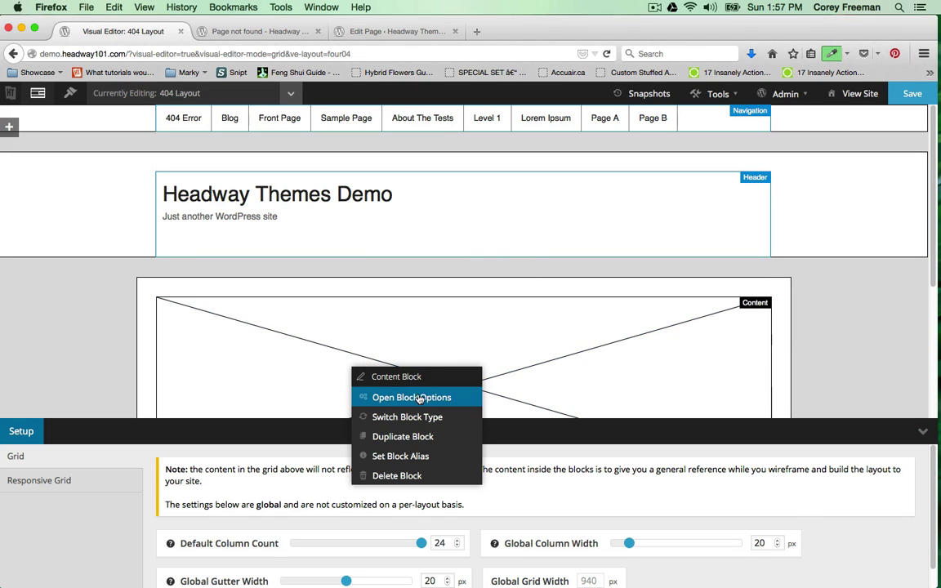
click(418, 398)
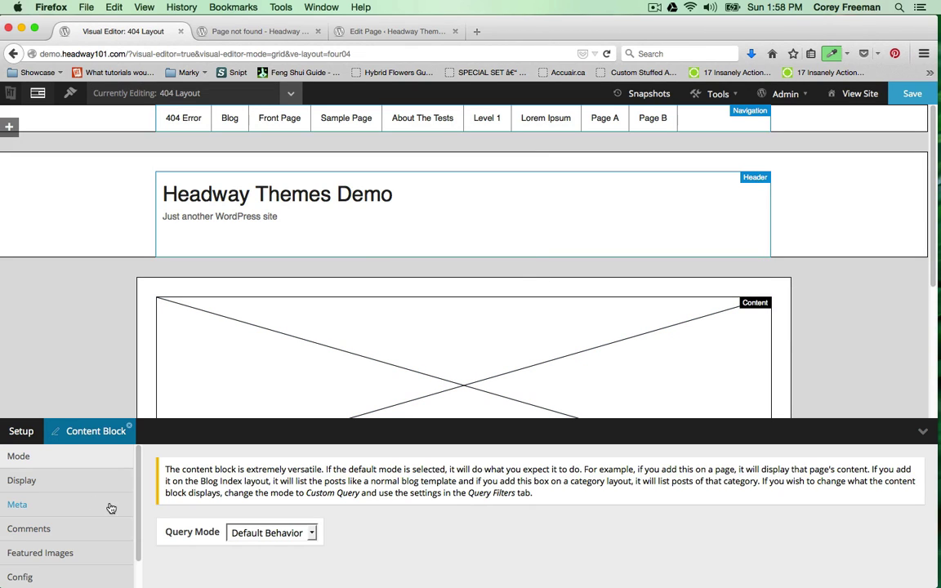
click(270, 533)
click(263, 560)
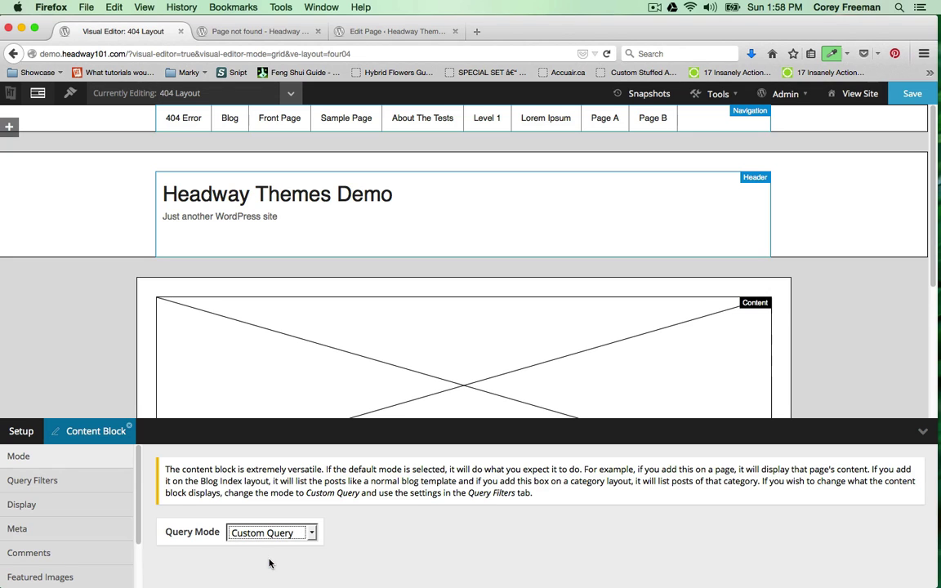
Step: Make the block fetch the '404 Error' page content and save the layout
click(93, 484)
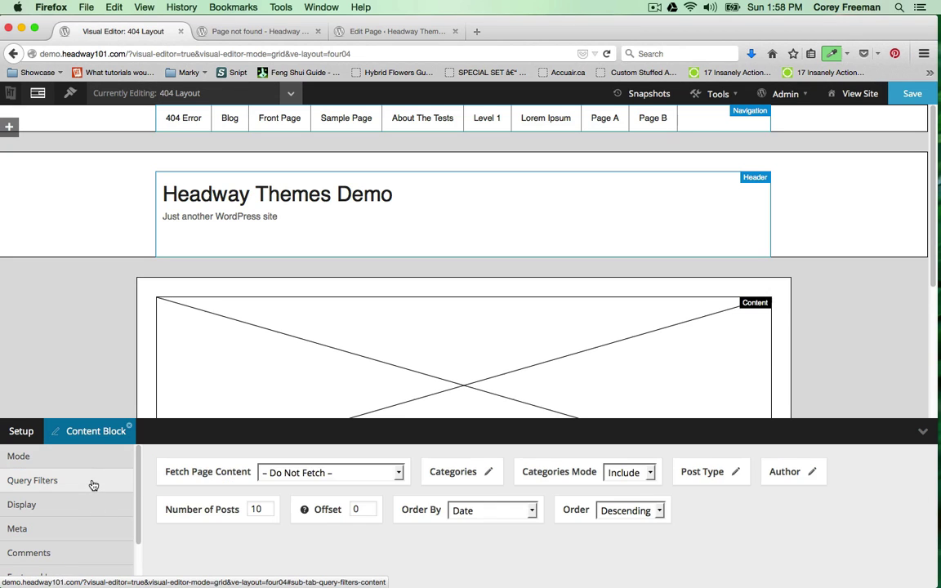
click(335, 473)
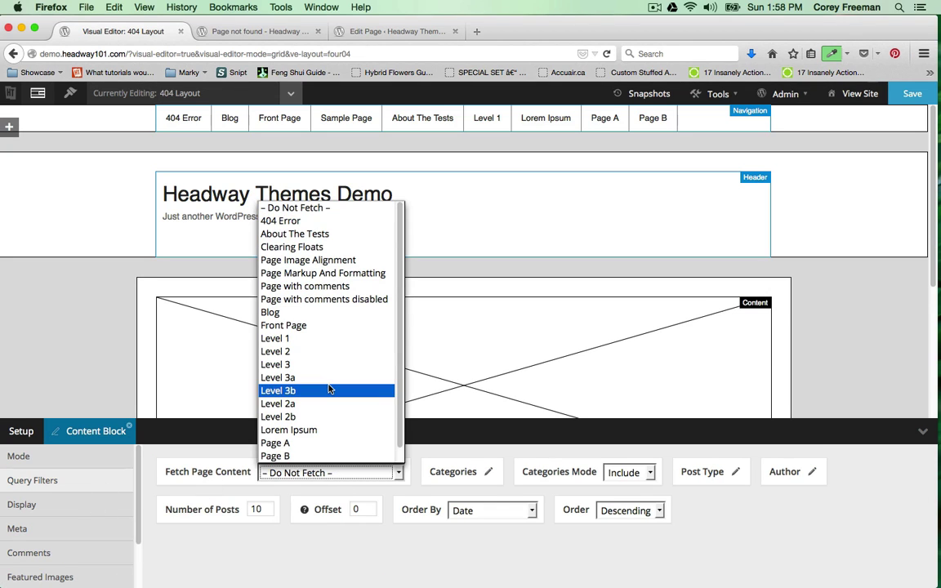
click(296, 221)
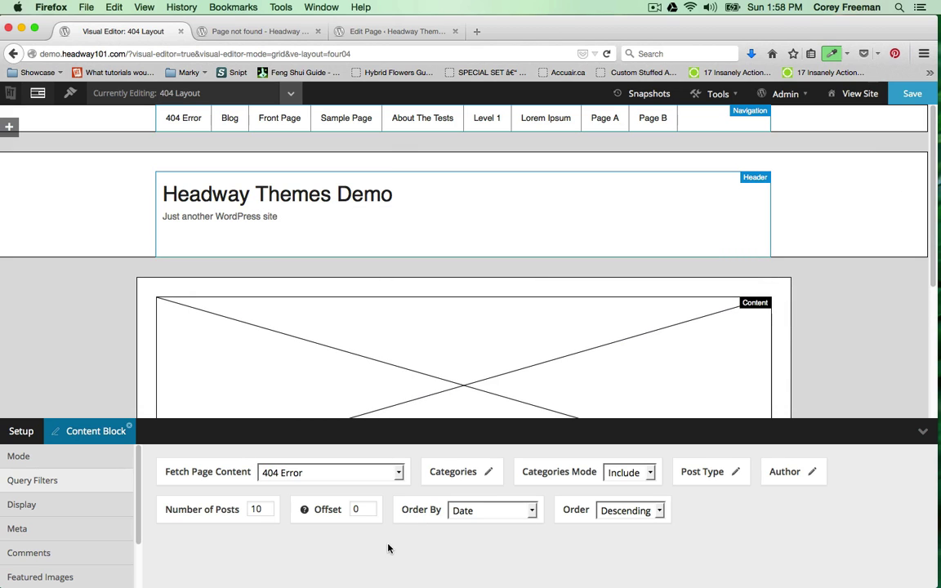
click(912, 93)
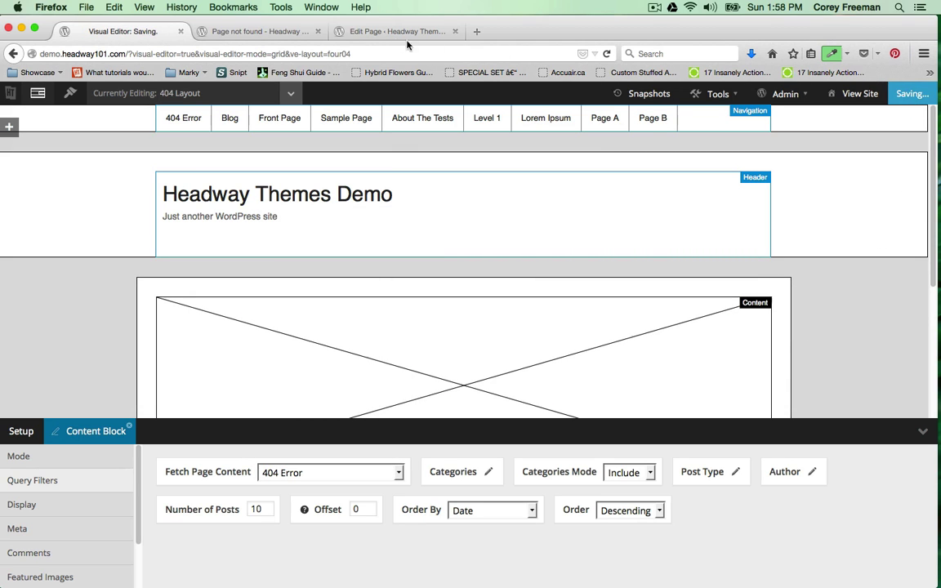
Step: Reload the live not-found page and check its 404 Error message, chart image and test form
click(269, 31)
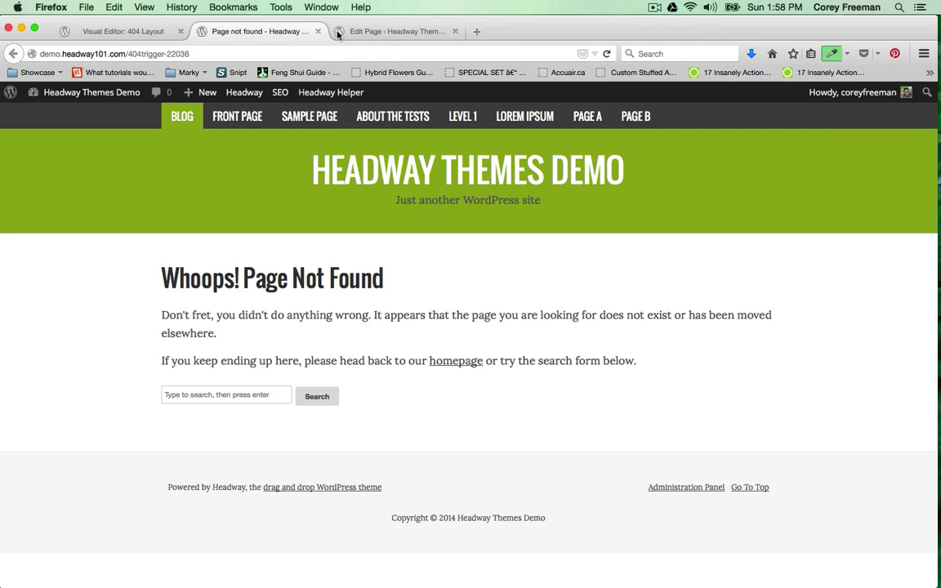
click(608, 54)
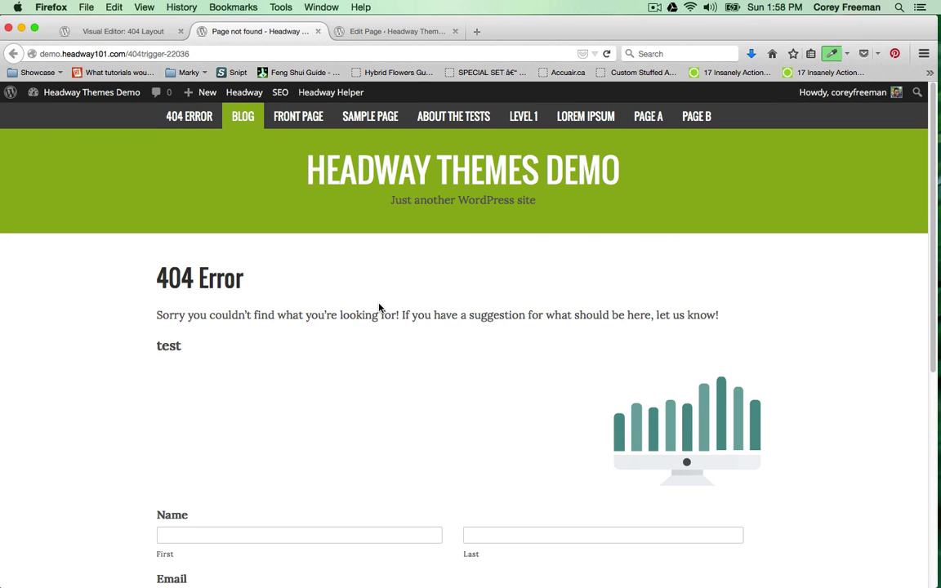
scroll(381, 306, down, 2)
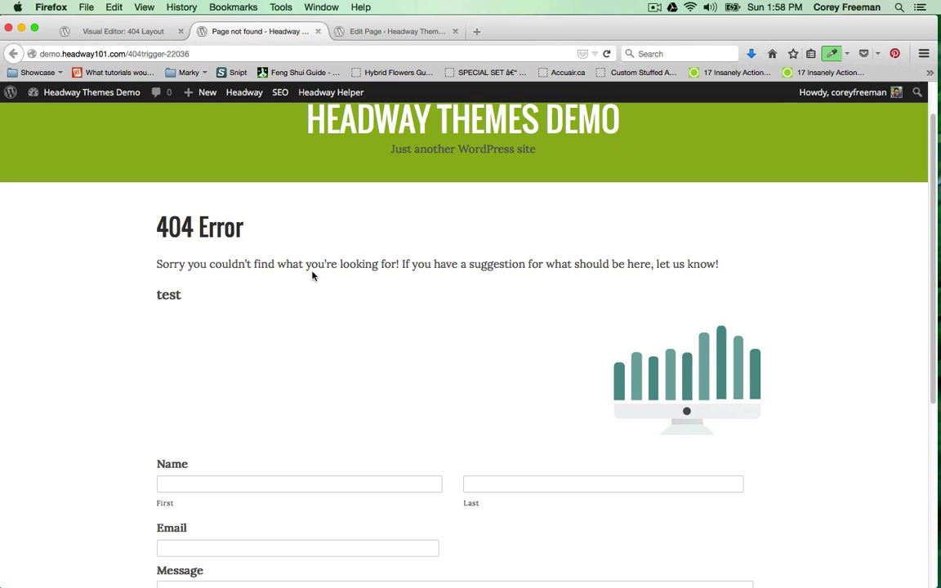
triple_click(317, 264)
click(332, 305)
scroll(332, 304, down, 4)
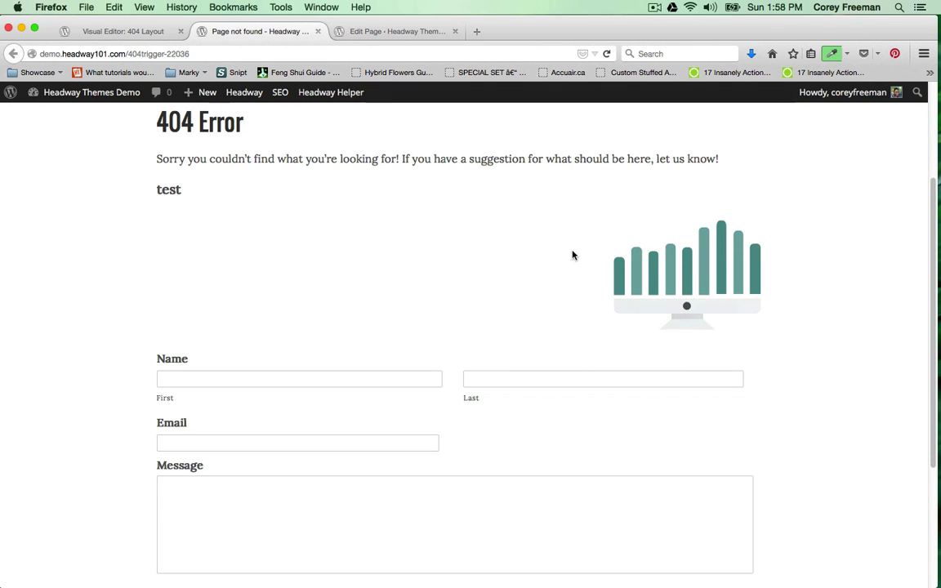
scroll(490, 315, down, 7)
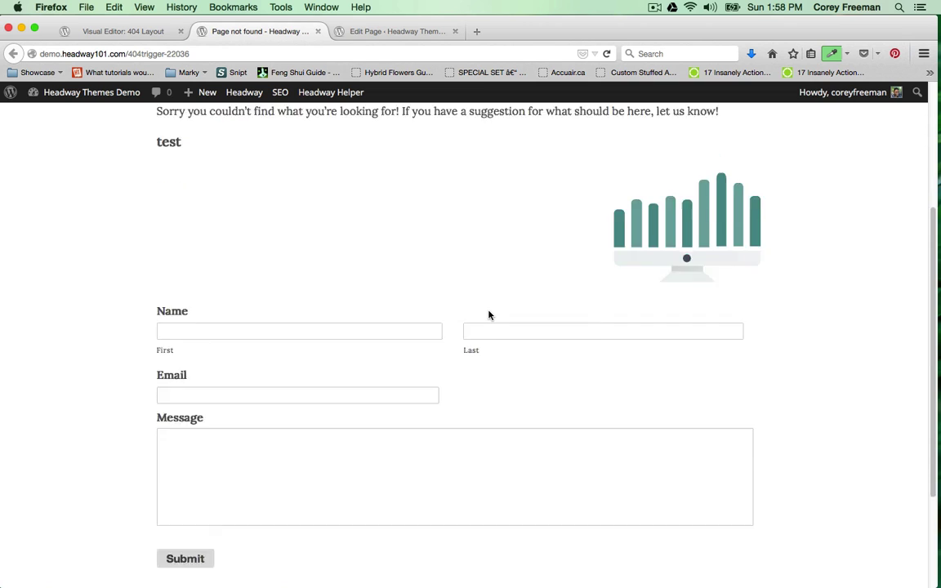
scroll(488, 310, up, 11)
scroll(488, 309, up, 2)
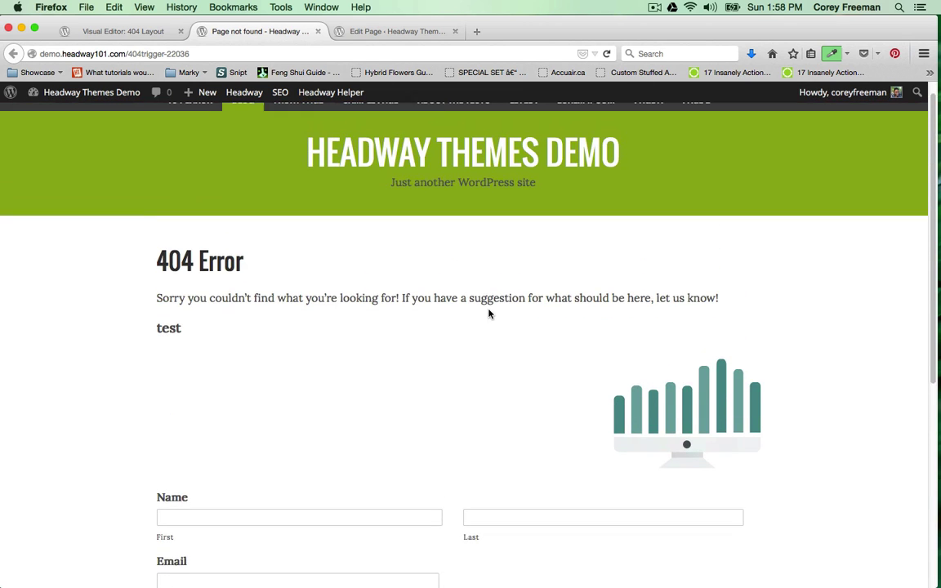
scroll(488, 312, down, 3)
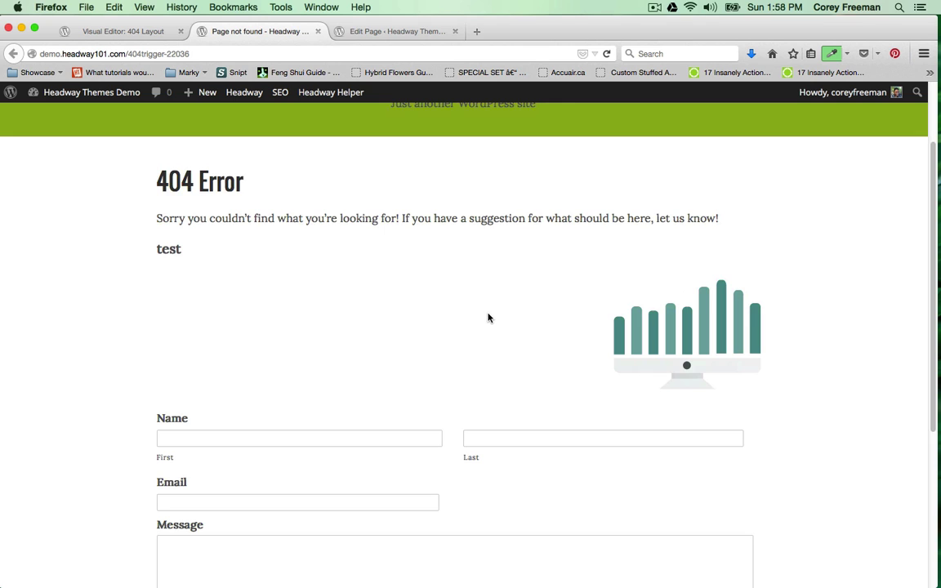
Step: Load headway101.com in a new browser tab and go to its BLOG section
click(477, 31)
text(headway101.)
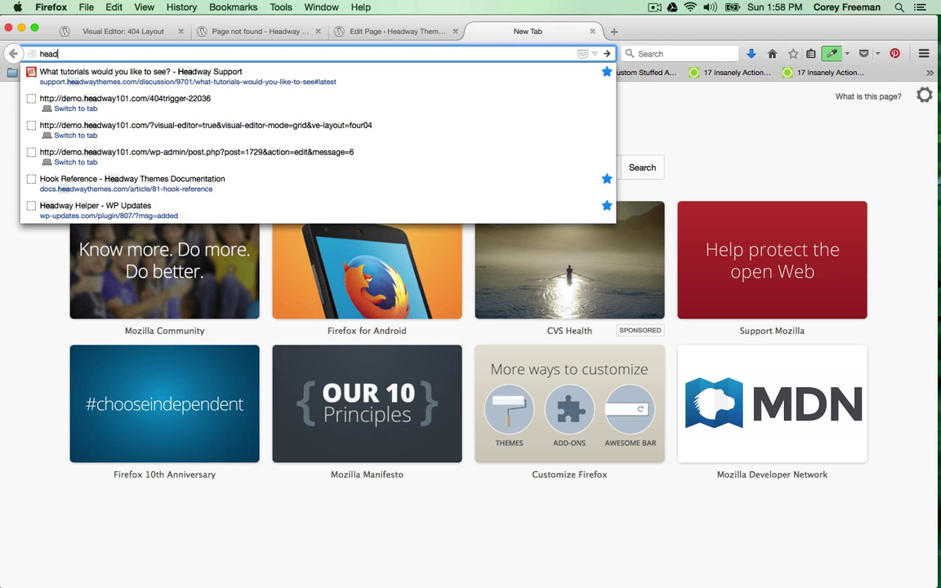
text(com)
key(Return)
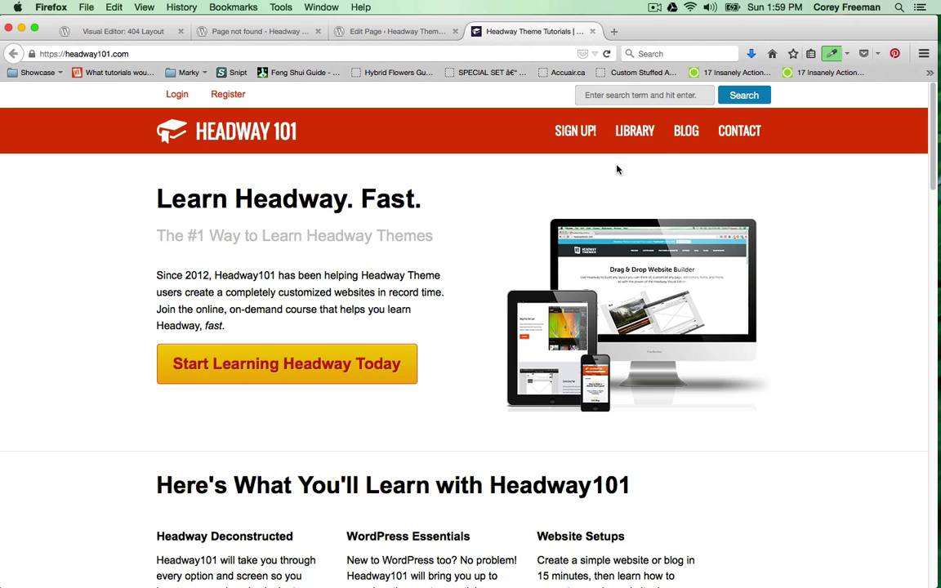
click(635, 131)
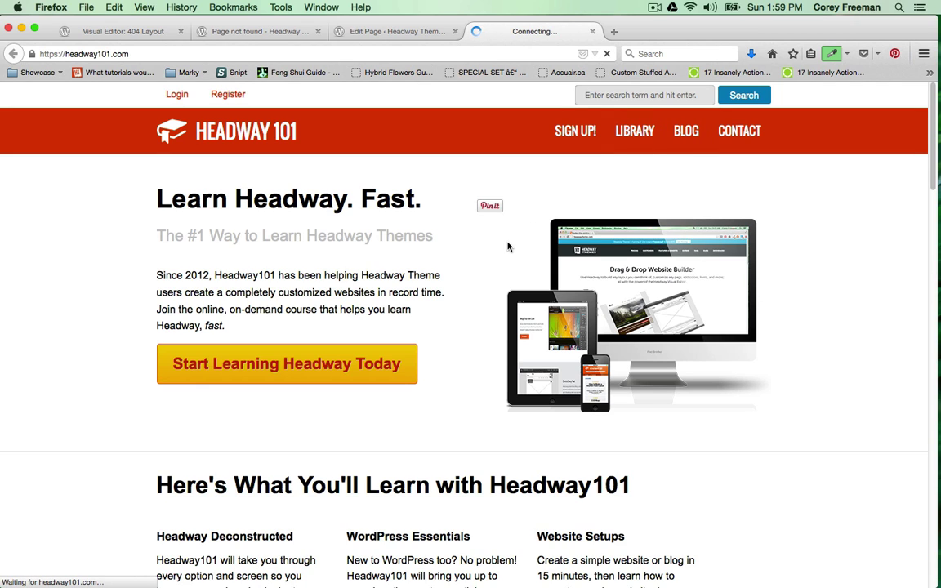